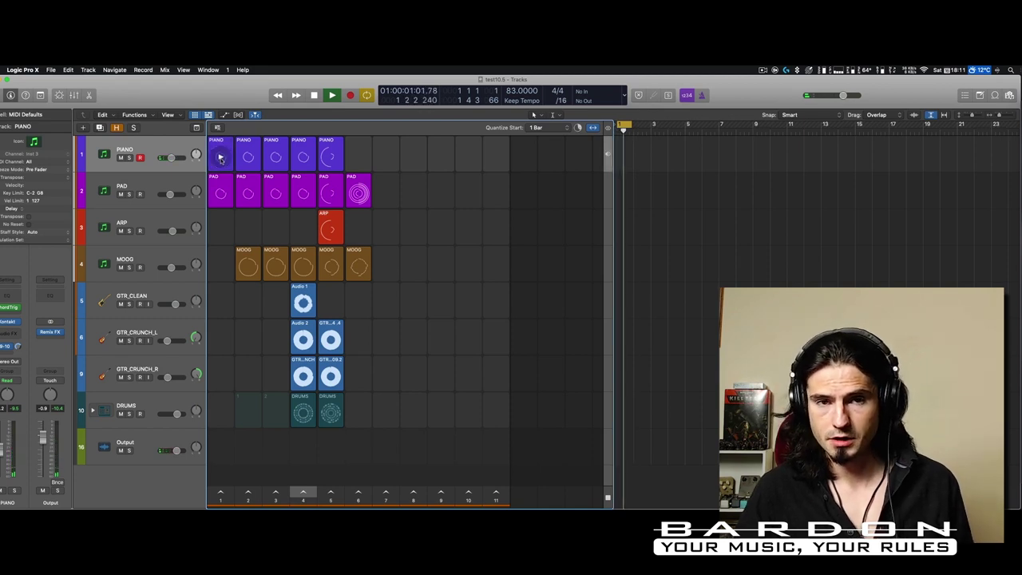
Play the Live Loops scenes in turn from scene 1 through scene 3
{"action": "key", "text": "space"}
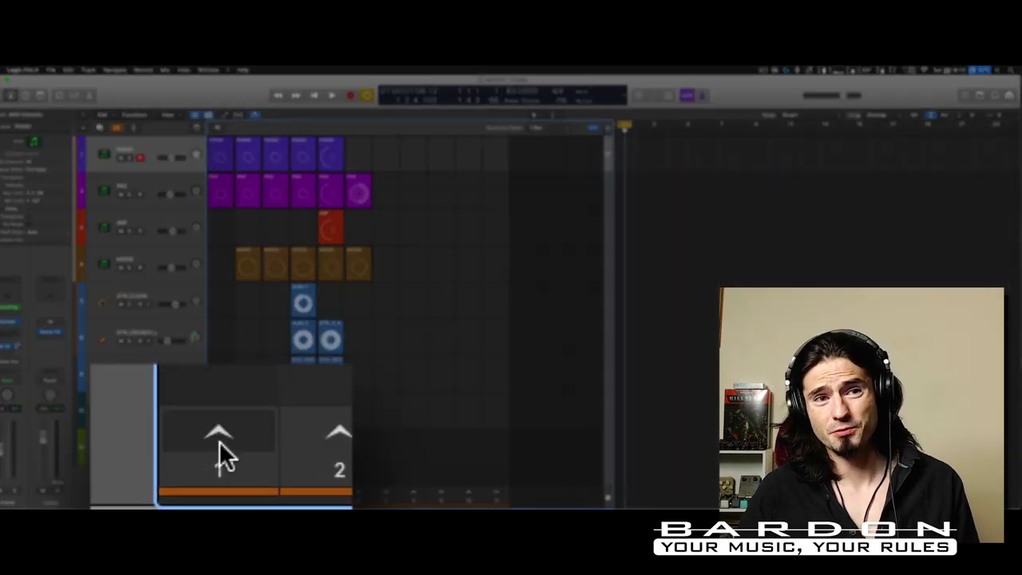
{"action": "left_click", "coordinate": [234, 433]}
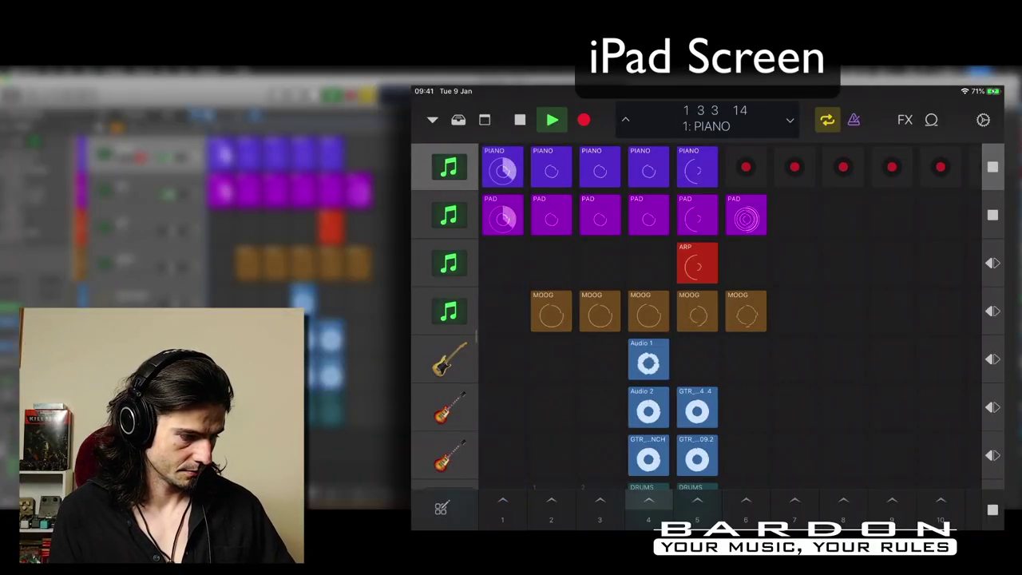
{"action": "scroll", "coordinate": [703, 320], "scroll_direction": "down", "scroll_amount": 2}
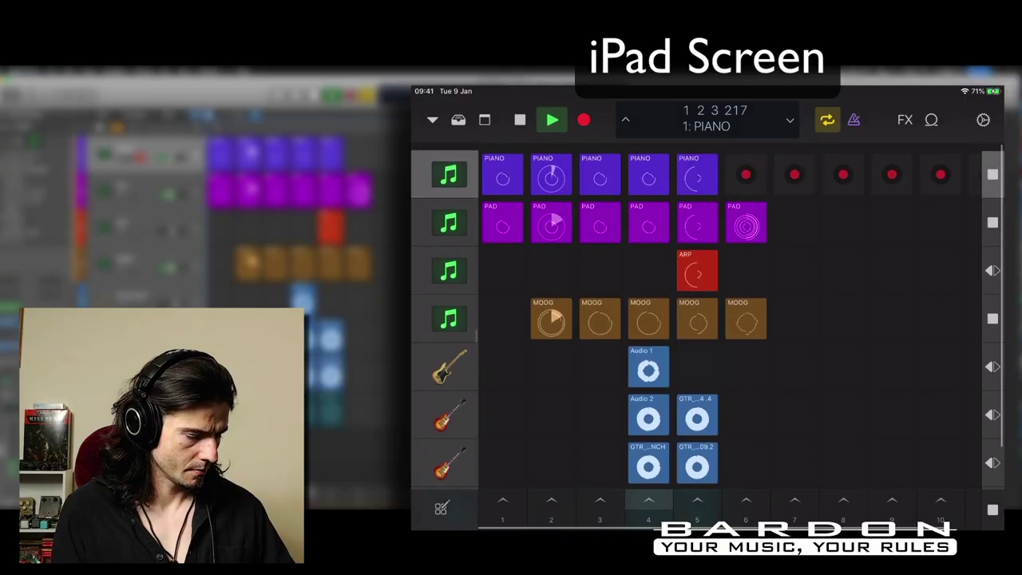
{"action": "scroll", "coordinate": [741, 319], "scroll_direction": "down", "scroll_amount": 3}
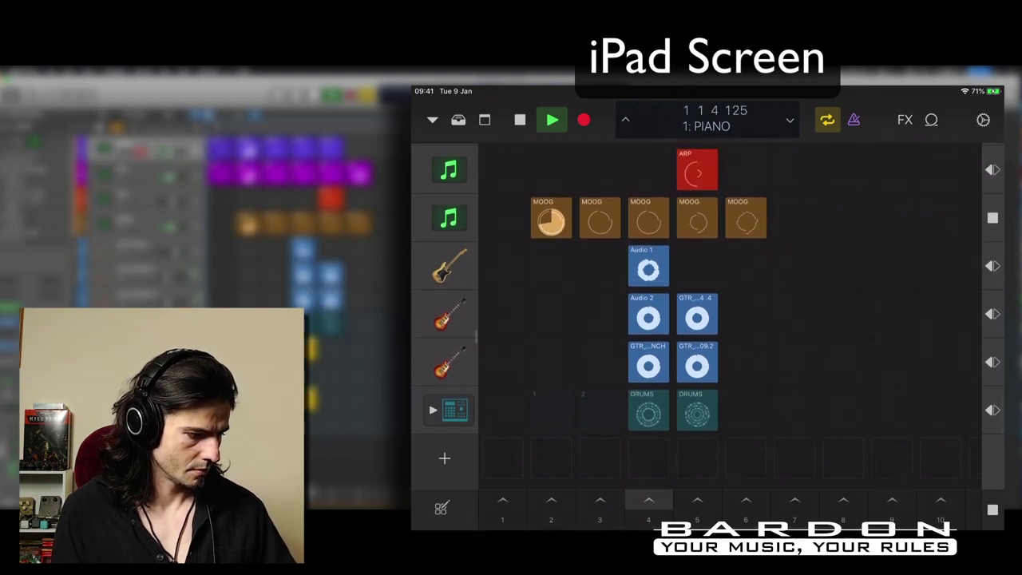
{"action": "left_click", "coordinate": [600, 503]}
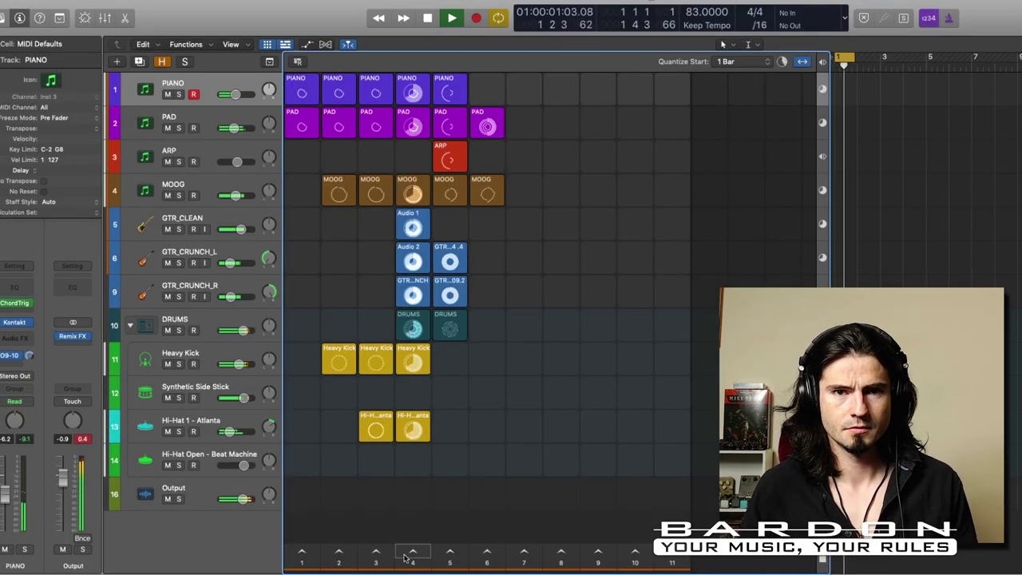
Stop and restart scene 4, and toggle its Audio 1 and GTR_CRUNCH_R cells during playback
{"action": "key", "text": "space"}
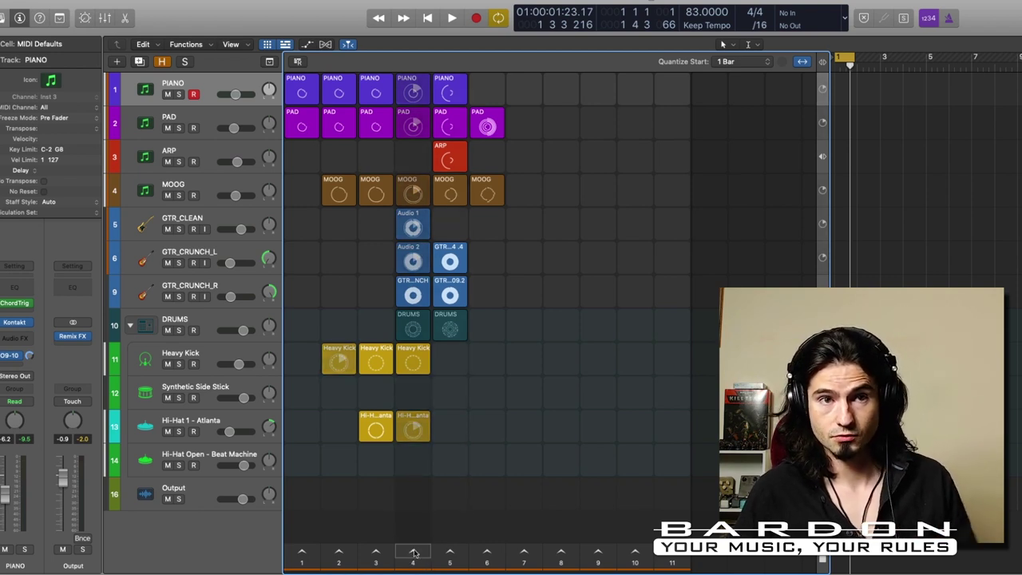
{"action": "key", "text": "space"}
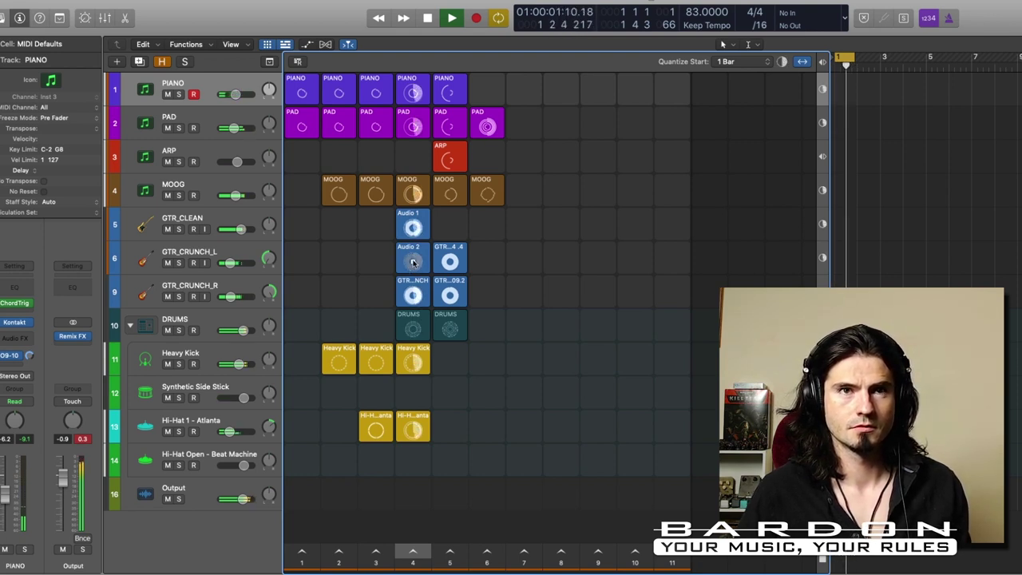
{"action": "left_click", "coordinate": [412, 231]}
{"action": "left_click", "coordinate": [414, 282]}
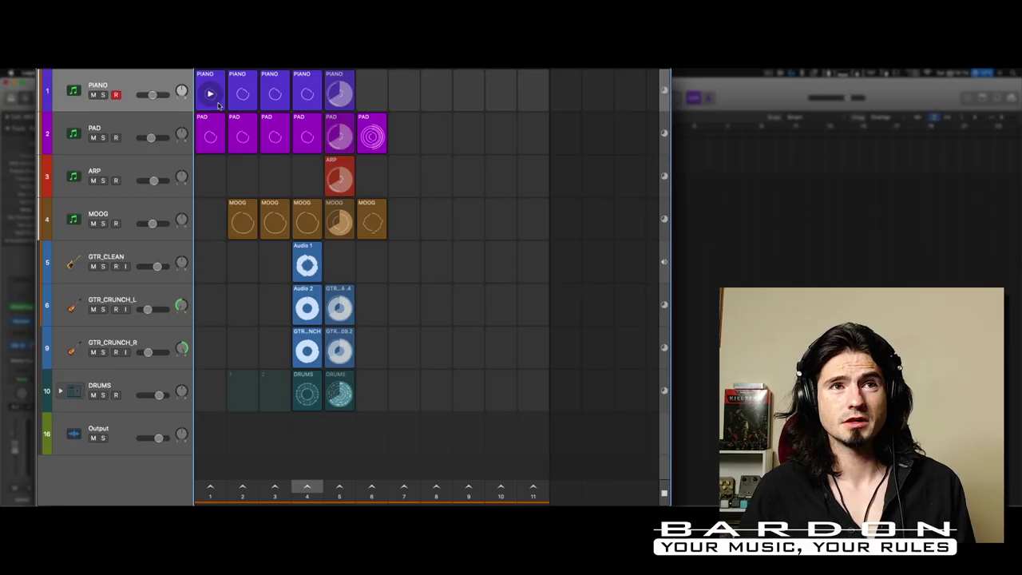
View the notes of the first PIANO cell, and open the step pattern of the scene 4 DRUMS cell
{"action": "double_click", "coordinate": [220, 108]}
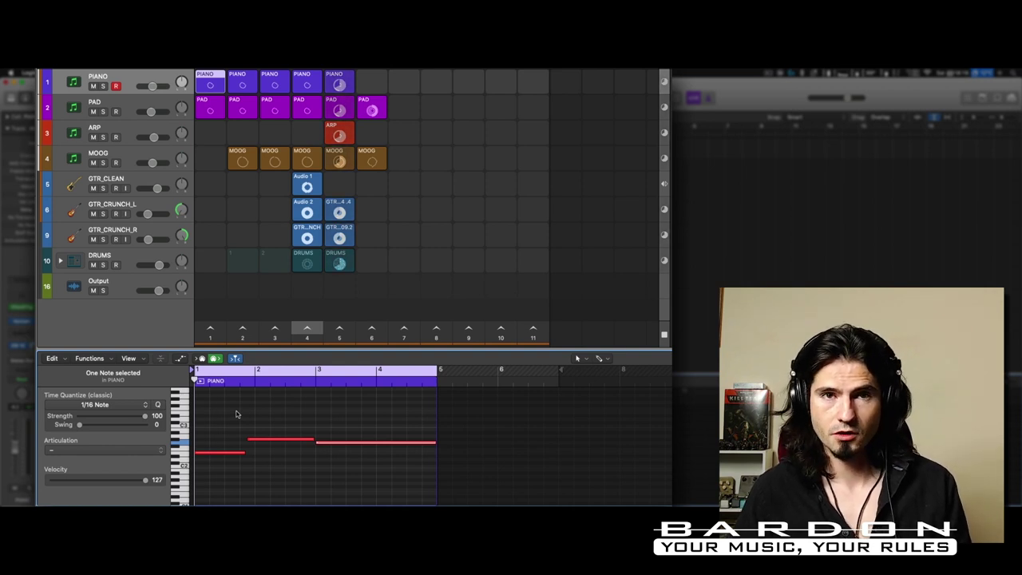
{"action": "key", "text": "e"}
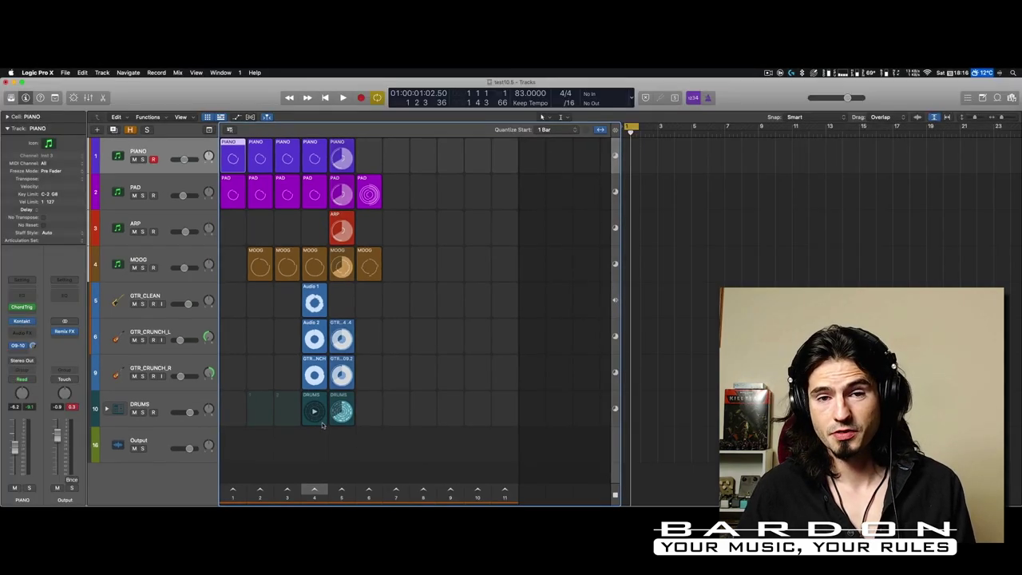
{"action": "double_click", "coordinate": [323, 424]}
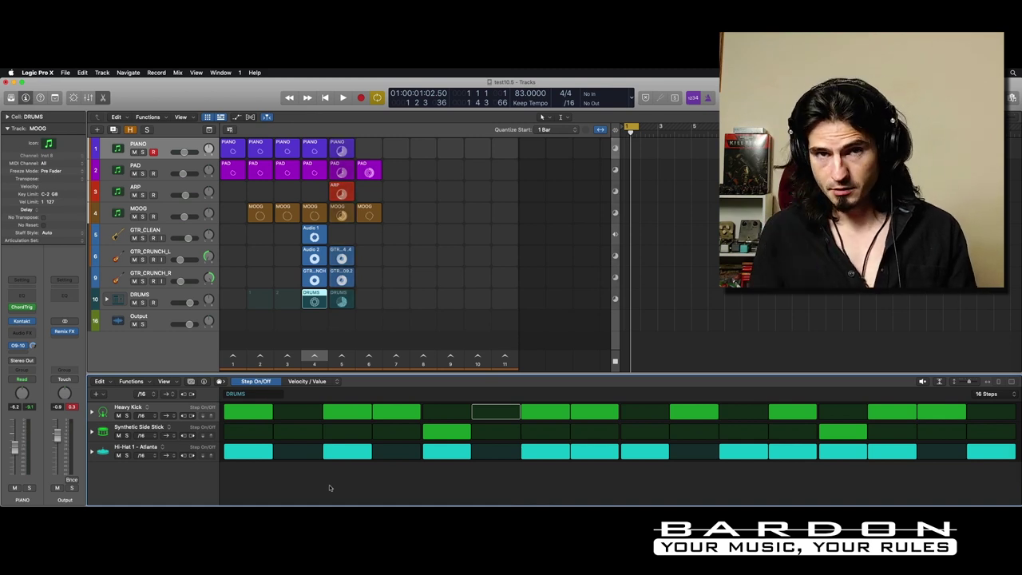
Audition the DRUMS track in solo, and view the grid's Quantize Start options
{"action": "left_click", "coordinate": [142, 303]}
{"action": "key", "text": "space"}
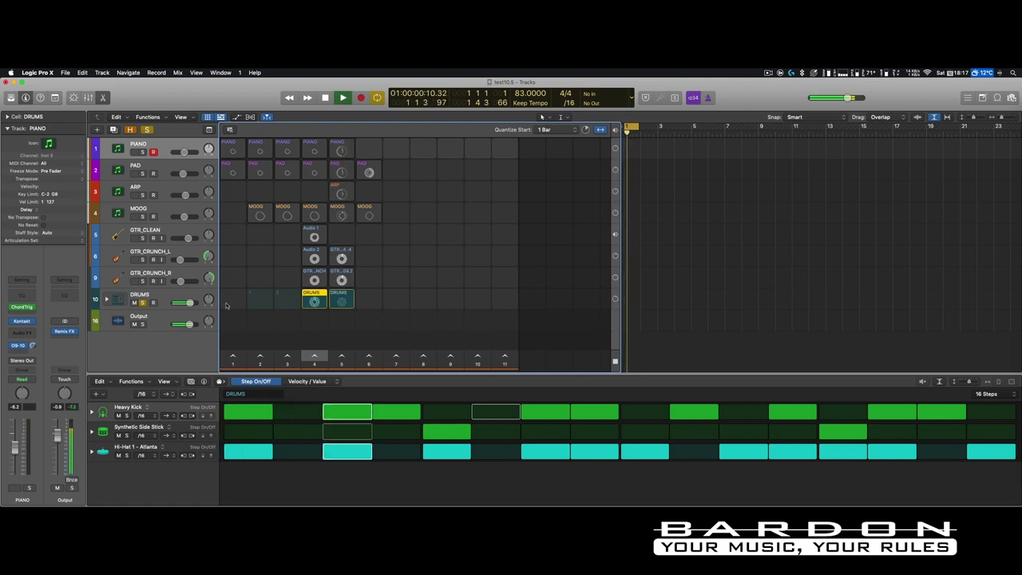
{"action": "left_click", "coordinate": [142, 303]}
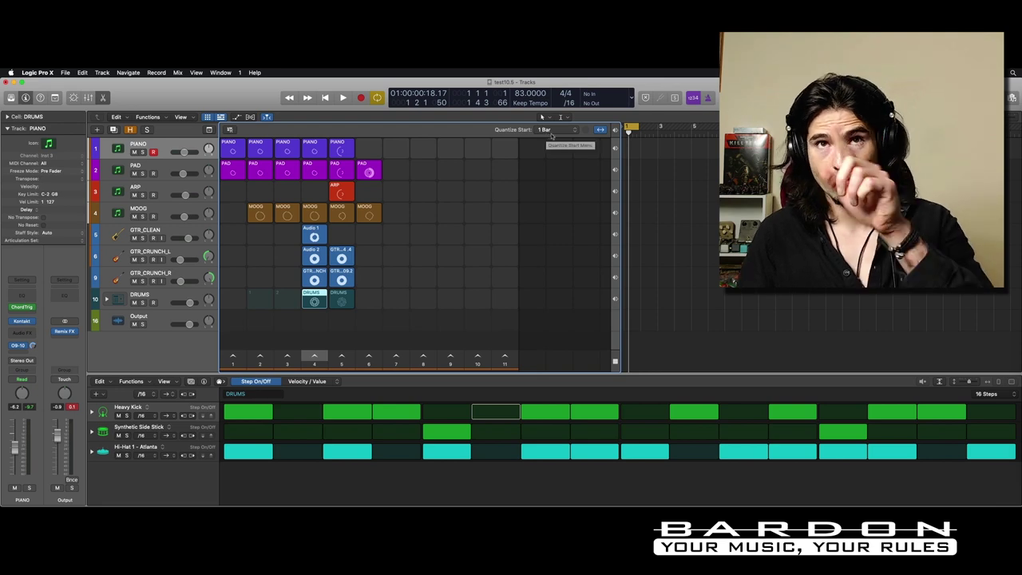
{"action": "left_click", "coordinate": [546, 133]}
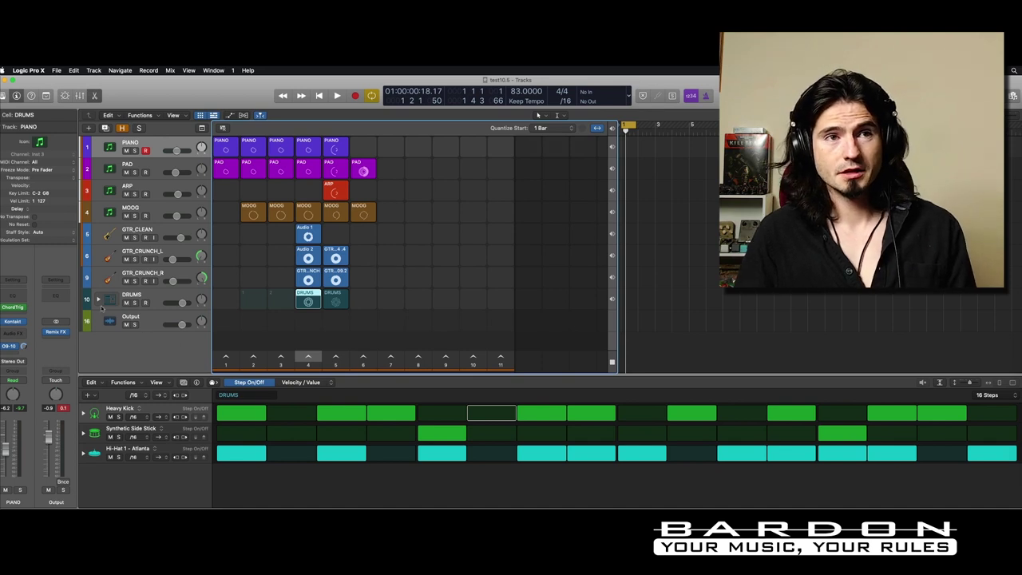
Expand the DRUMS track stack and examine its kit pieces in Drum Machine Designer
{"action": "left_click", "coordinate": [98, 300]}
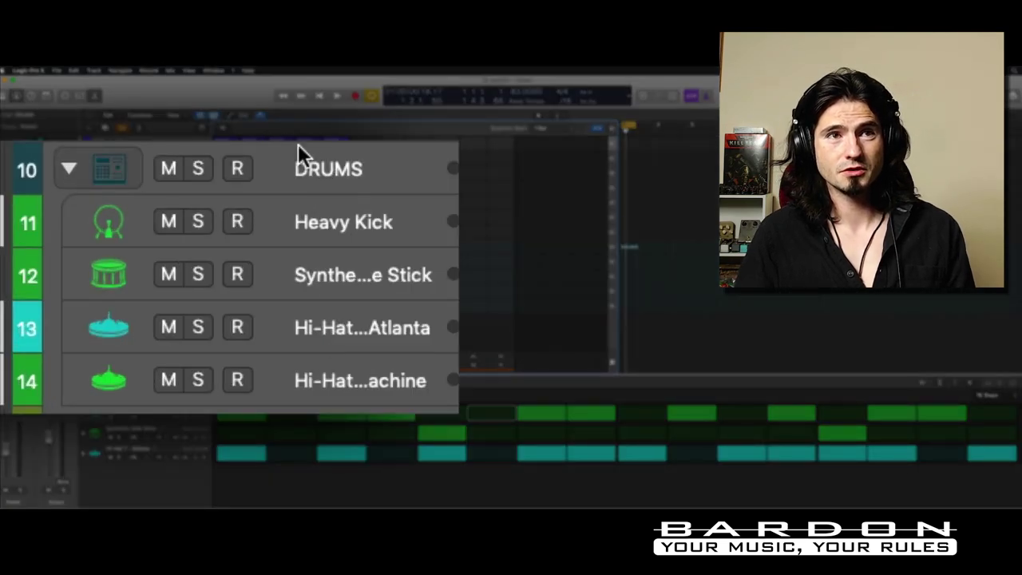
{"action": "left_click", "coordinate": [237, 168]}
{"action": "left_click", "coordinate": [12, 321]}
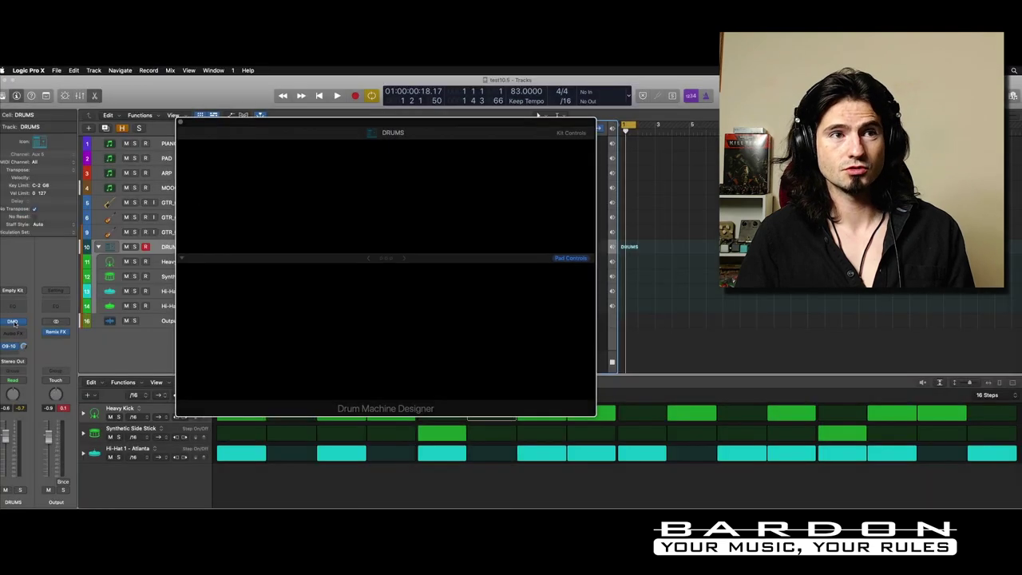
{"action": "left_click_drag", "start_coordinate": [401, 125], "coordinate": [436, 118]}
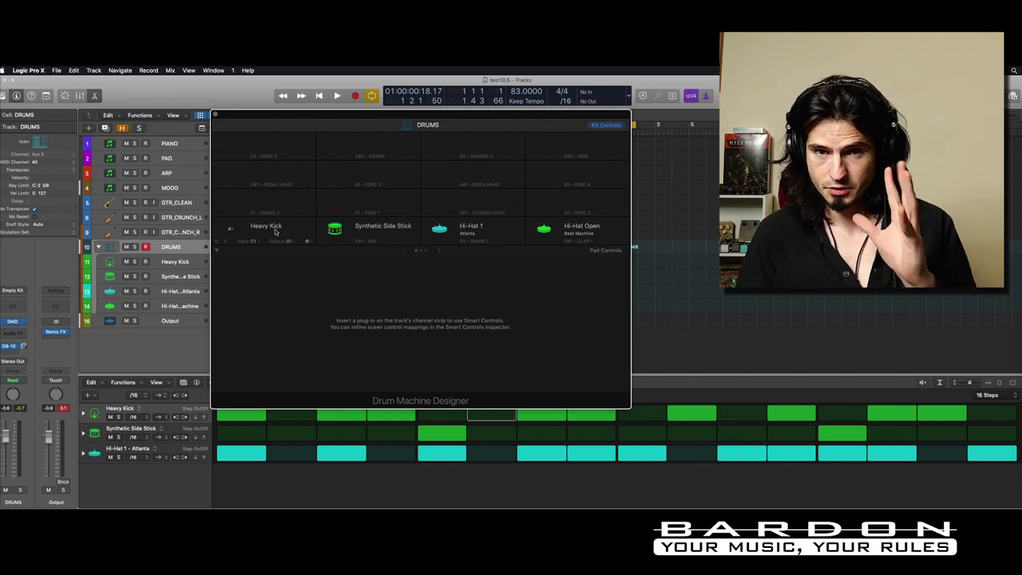
{"action": "left_click", "coordinate": [215, 116]}
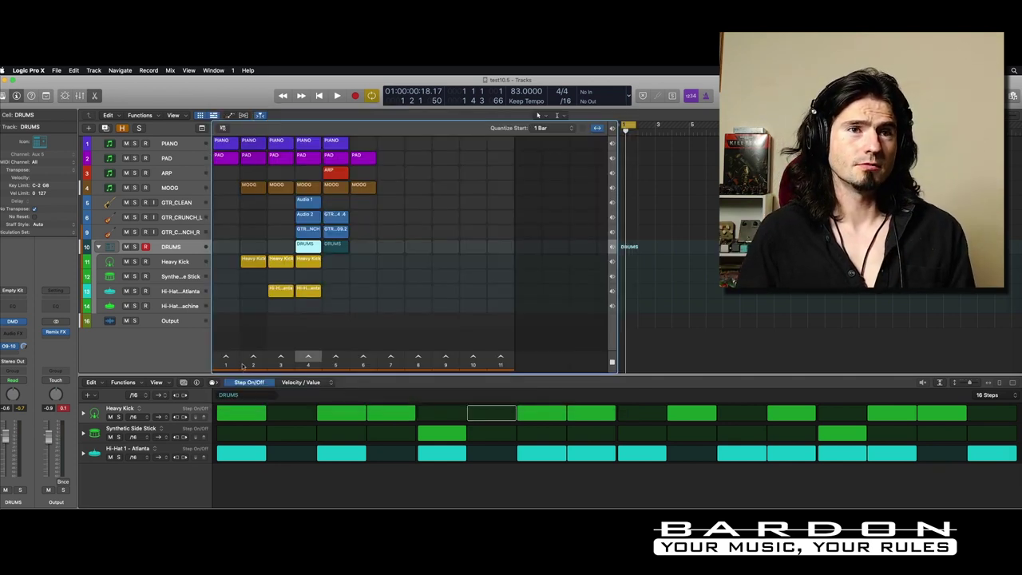
Examine the patterns of the Heavy Kick, Synthetic Side Stick, Hi-Hat 1 - Atlanta and Hi-Hat Open subtracks
{"action": "left_click", "coordinate": [165, 261]}
{"action": "left_click", "coordinate": [175, 279]}
{"action": "left_click", "coordinate": [176, 292]}
{"action": "left_click", "coordinate": [175, 306]}
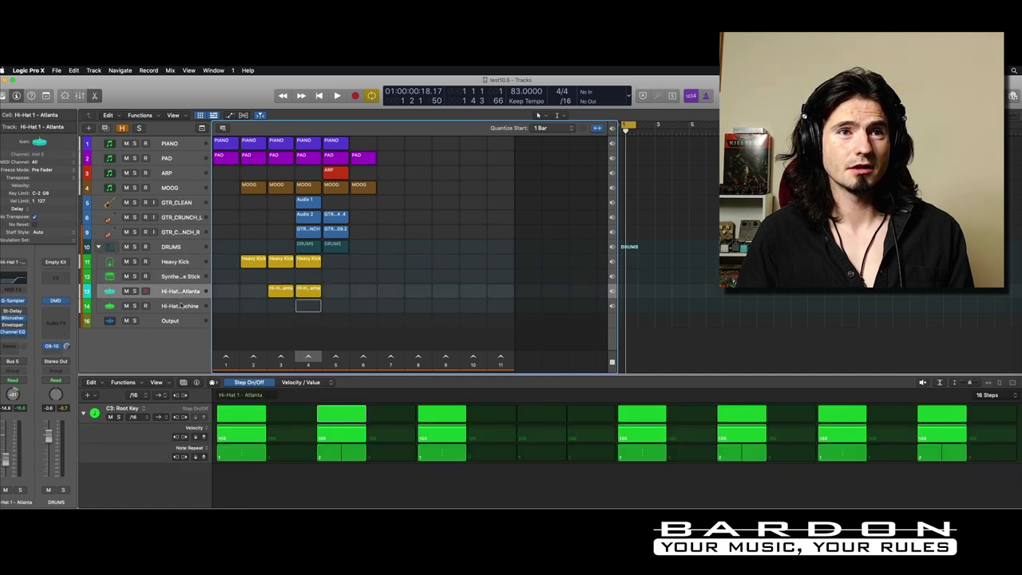
{"action": "left_click", "coordinate": [170, 264]}
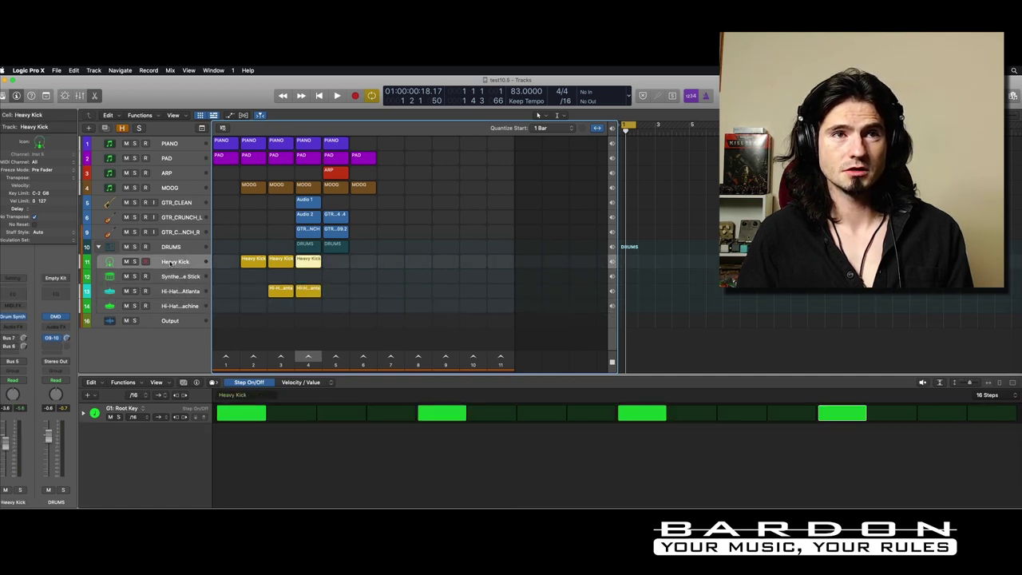
{"action": "left_click", "coordinate": [178, 276]}
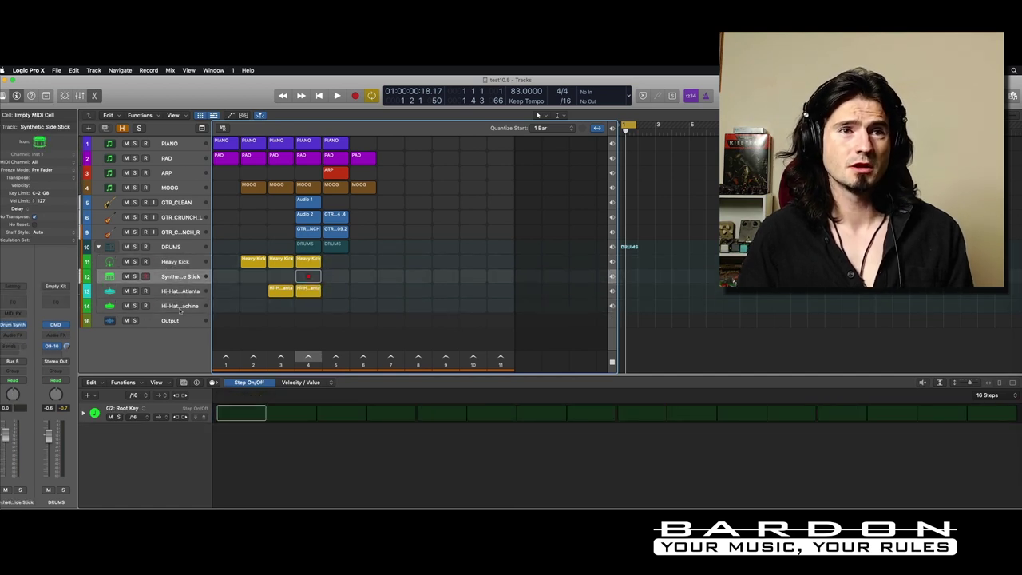
{"action": "left_click", "coordinate": [179, 292]}
{"action": "left_click", "coordinate": [181, 308]}
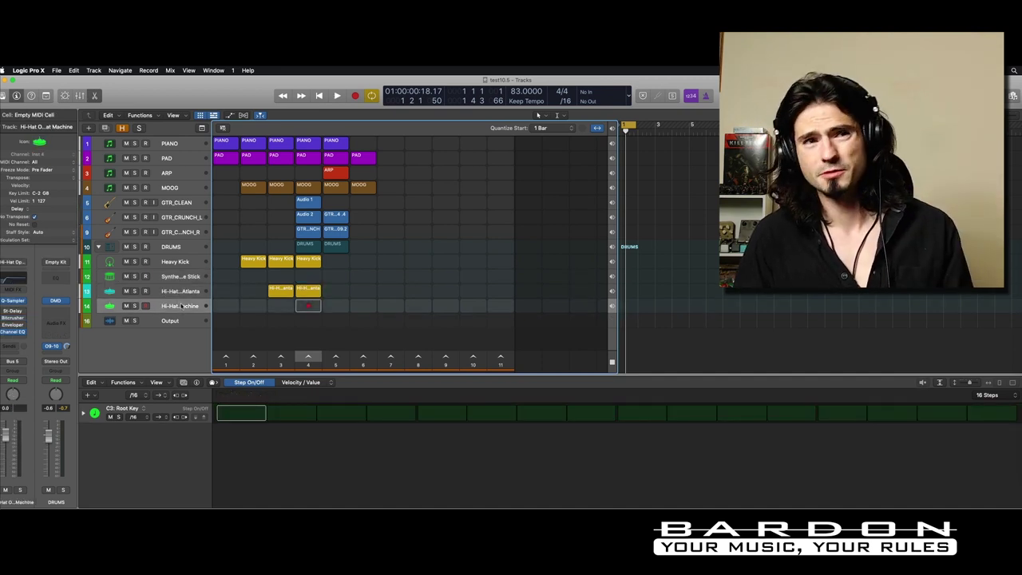
Add the Hi-Hat Open - Beat Machine kit piece as a row in the DRUMS step pattern
{"action": "left_click", "coordinate": [170, 249]}
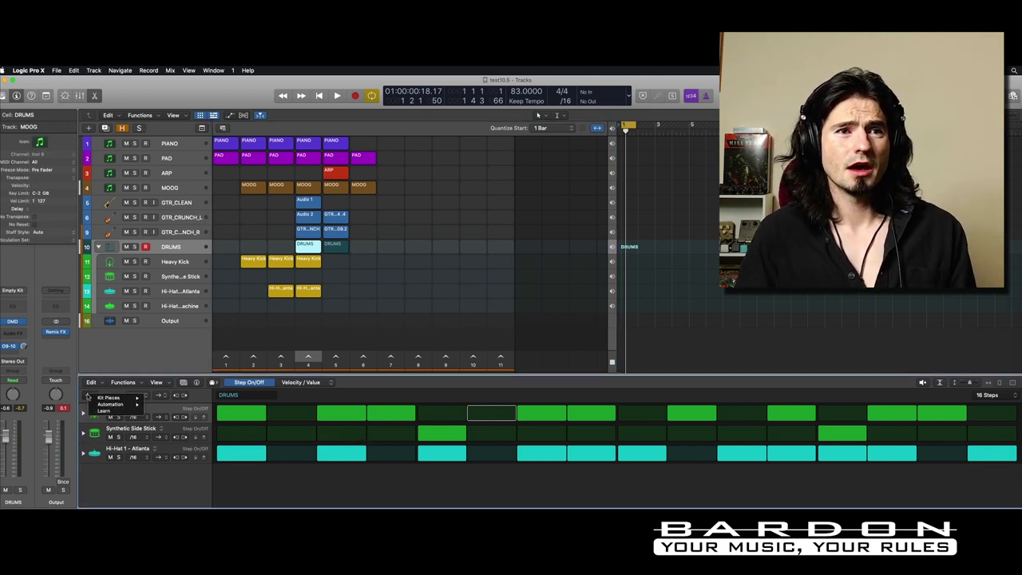
{"action": "left_click", "coordinate": [88, 395]}
{"action": "mouse_move", "coordinate": [107, 398]}
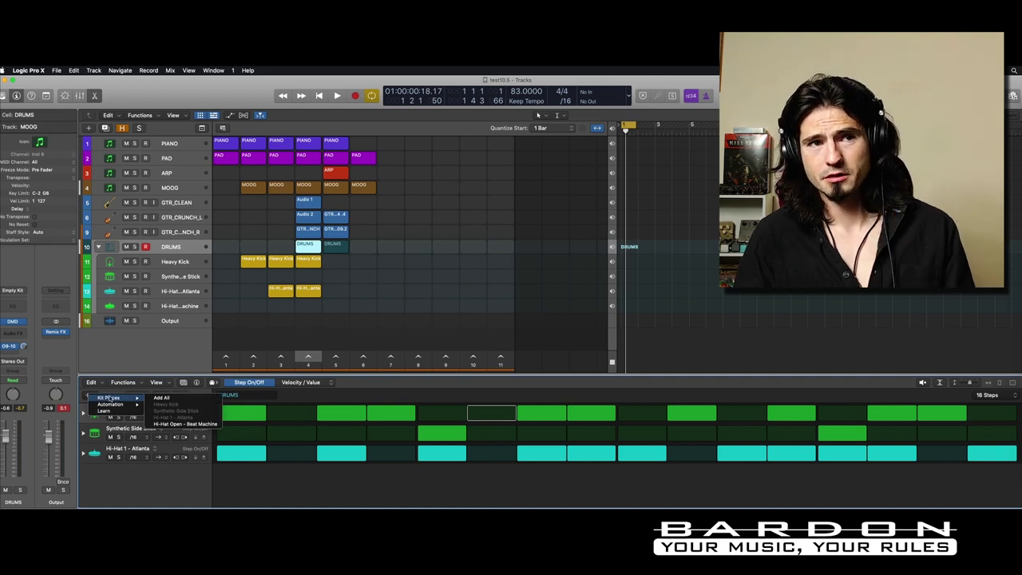
{"action": "left_click", "coordinate": [98, 398]}
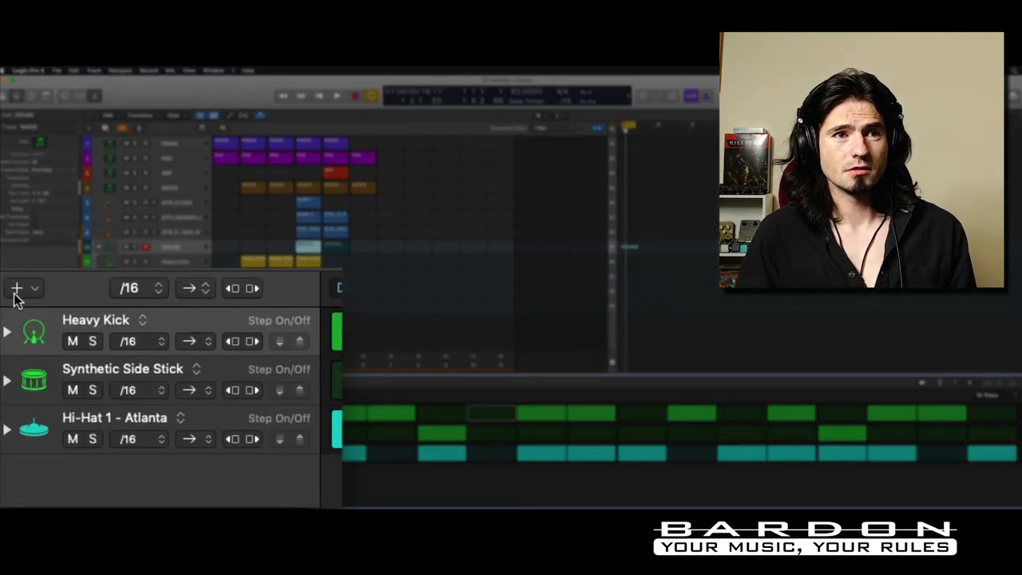
{"action": "left_click", "coordinate": [16, 290]}
{"action": "mouse_move", "coordinate": [93, 297]}
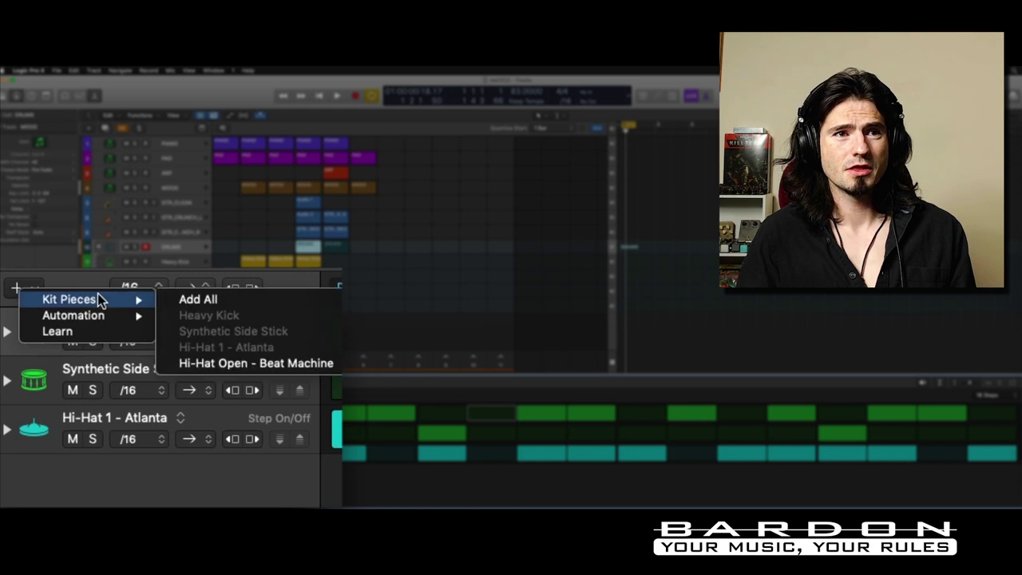
{"action": "left_click", "coordinate": [295, 364]}
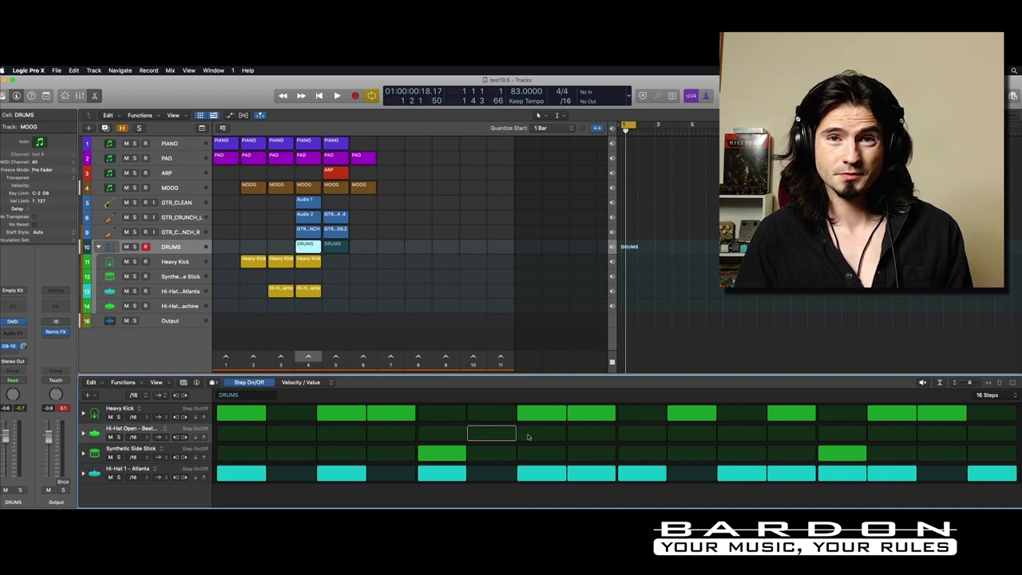
Toggle step 5 of the open hi-hat on and off, and add a hit on its step 15 while the DRUMS cell plays
{"action": "left_click", "coordinate": [460, 432]}
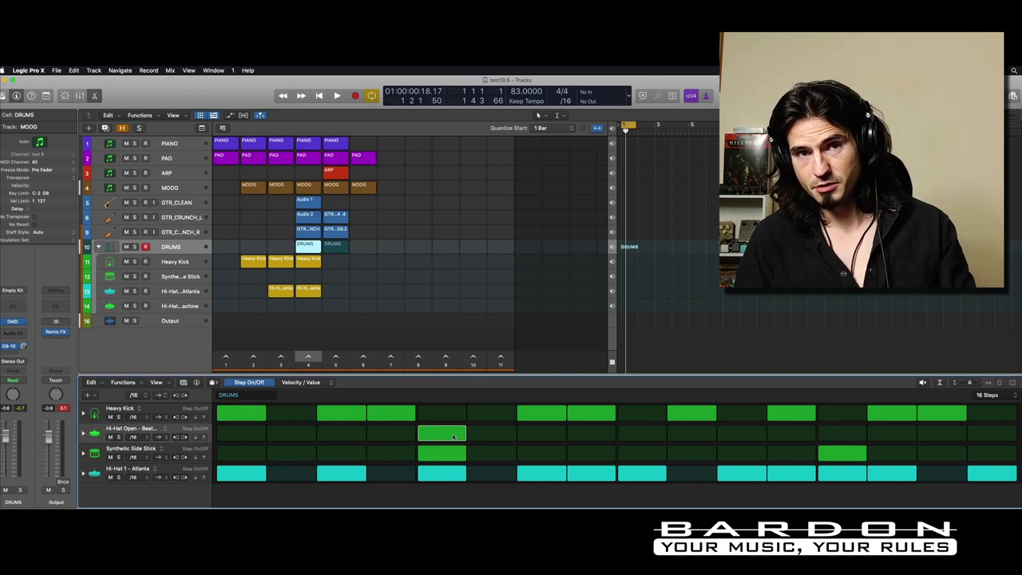
{"action": "left_click", "coordinate": [453, 437]}
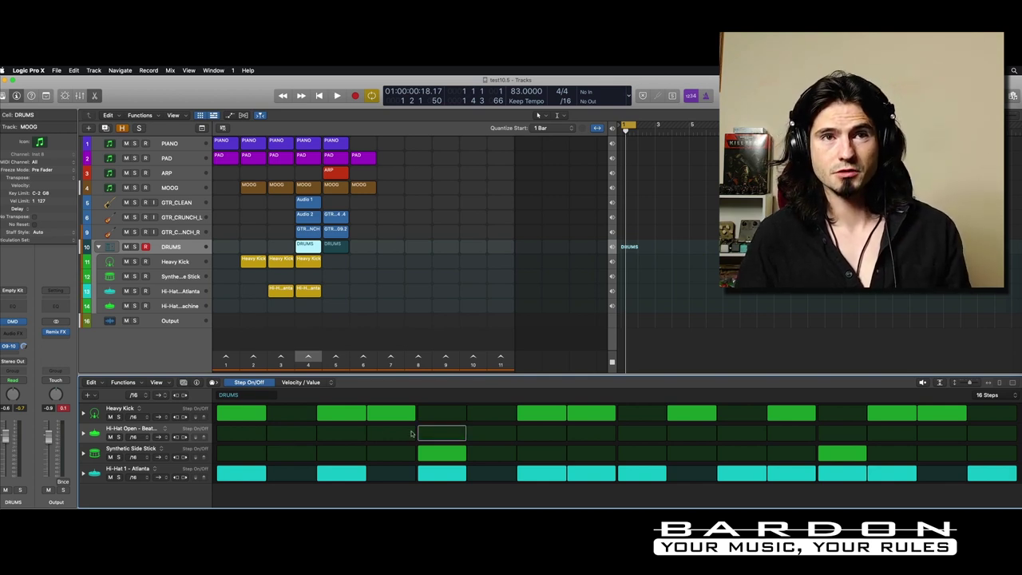
{"action": "left_click", "coordinate": [308, 249]}
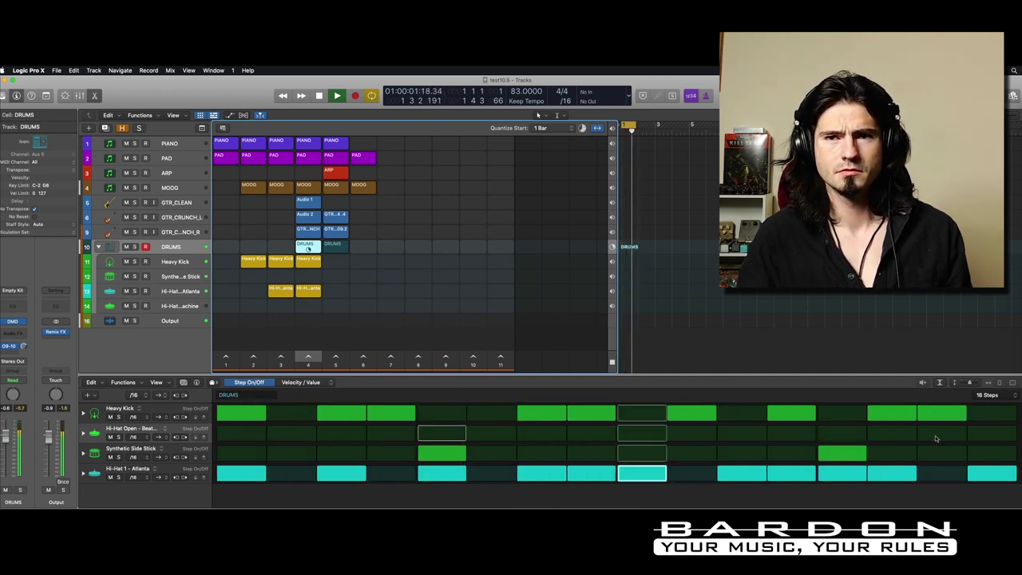
{"action": "left_click", "coordinate": [936, 439]}
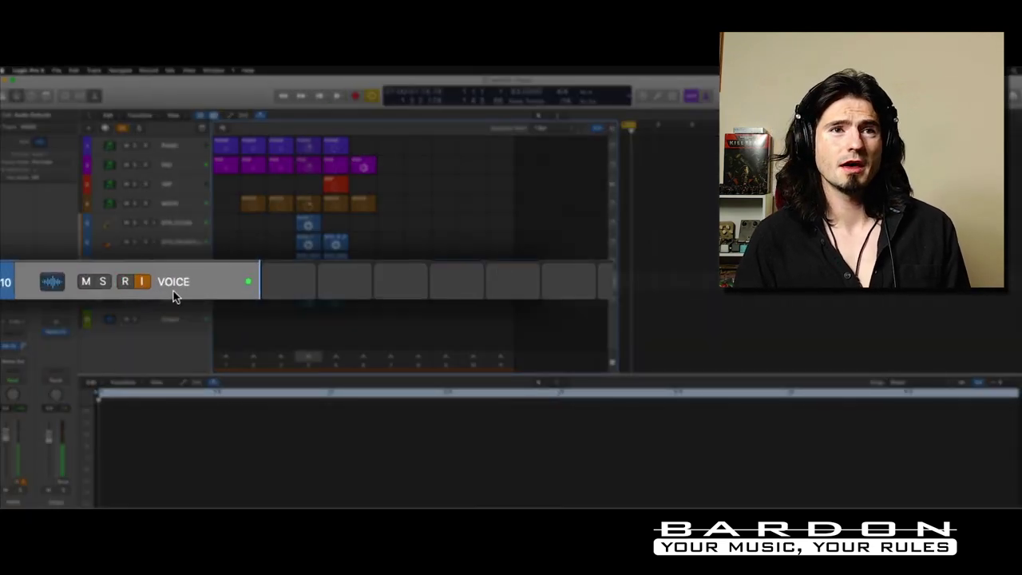
Record a vocal loop into the VOICE track's scene 4 cell and play scene 4 with it
{"action": "left_click", "coordinate": [457, 285]}
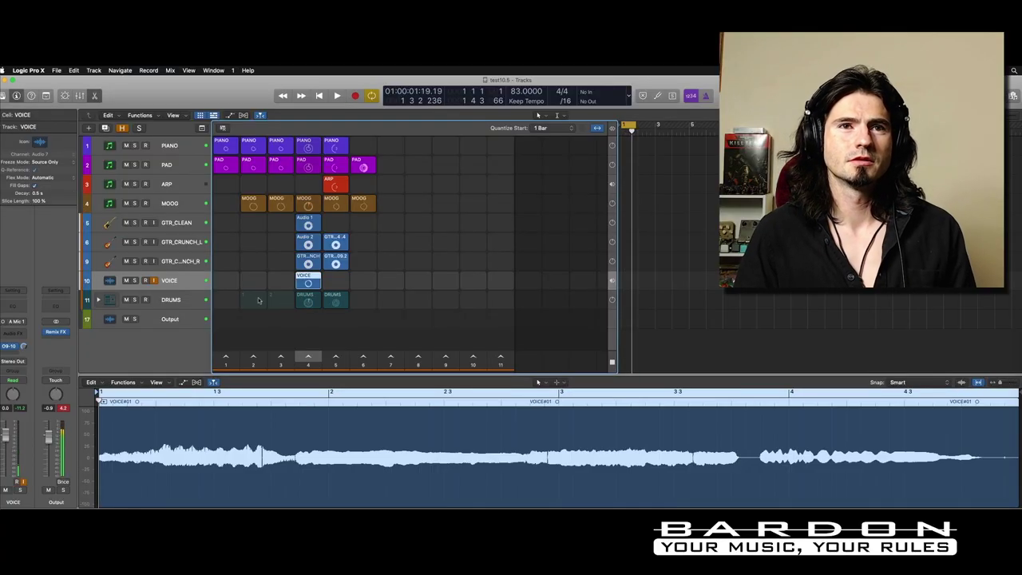
{"action": "left_click", "coordinate": [308, 358]}
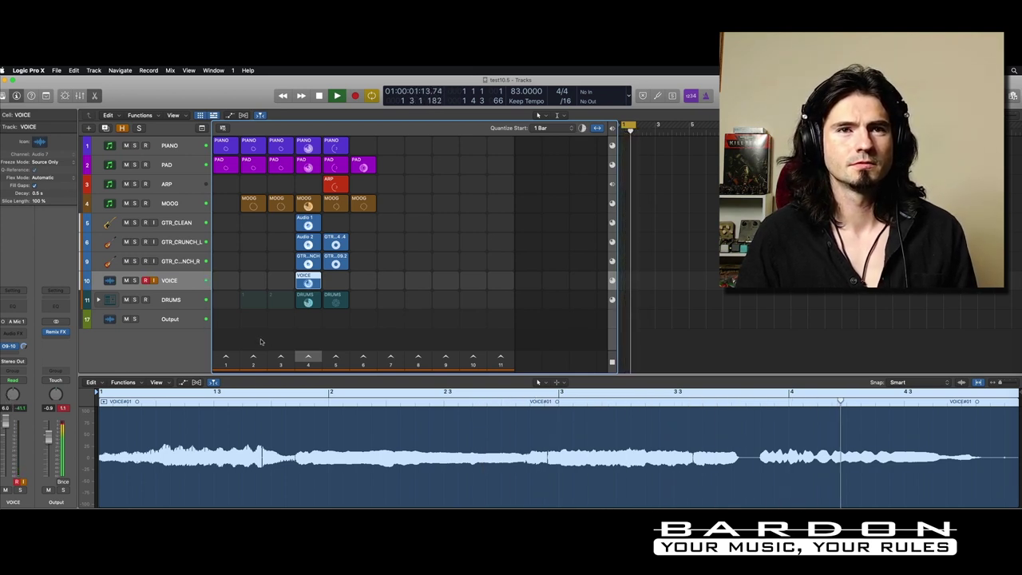
{"action": "key", "text": "space"}
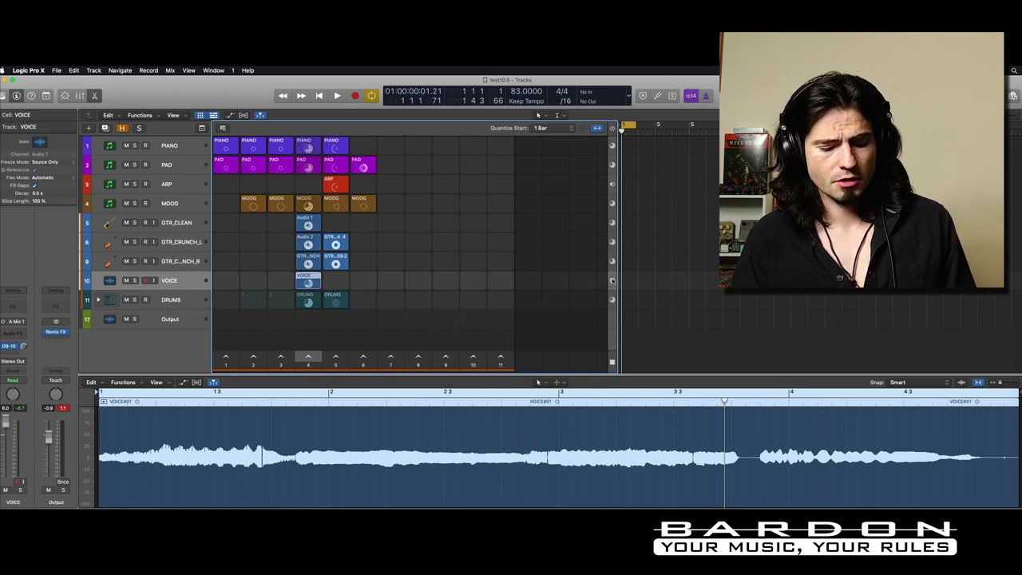
Create another VOICE track with the same settings as the existing one
{"action": "key", "text": "super+d"}
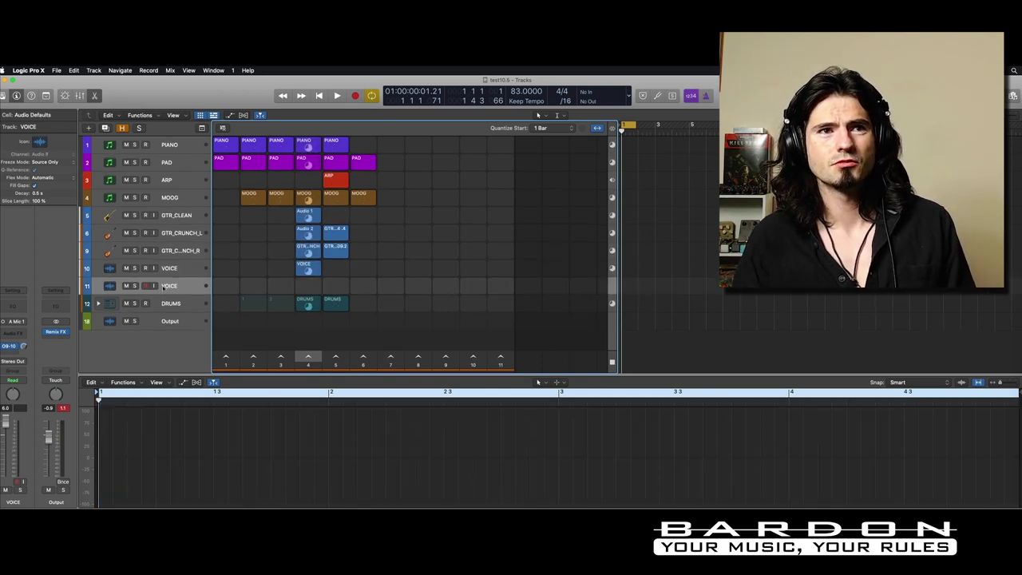
Set the timeline's cycle range to bars 1–7 and record a vocal take on the second VOICE track there
{"action": "left_click_drag", "start_coordinate": [635, 128], "coordinate": [726, 126]}
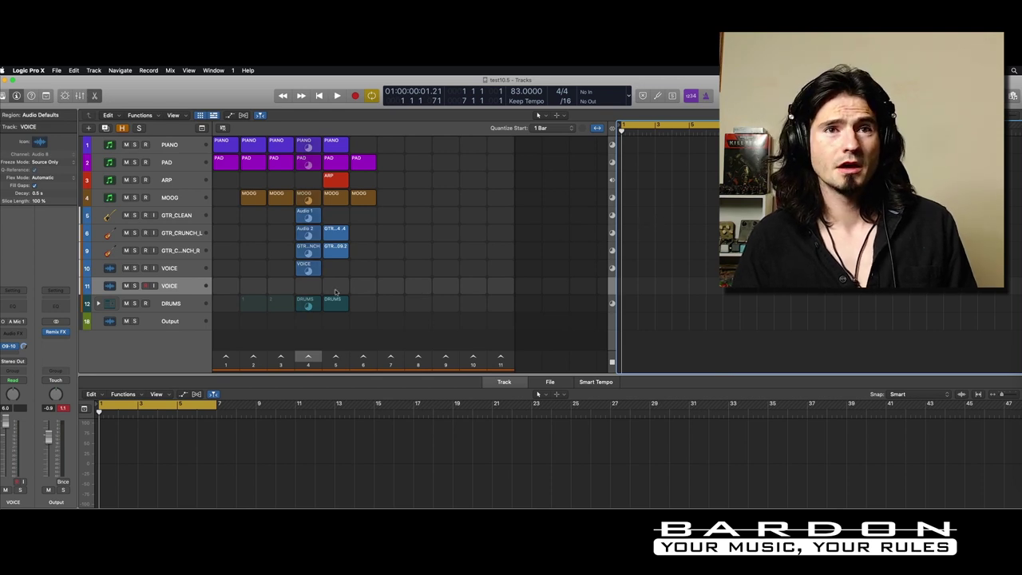
{"action": "left_click", "coordinate": [145, 287]}
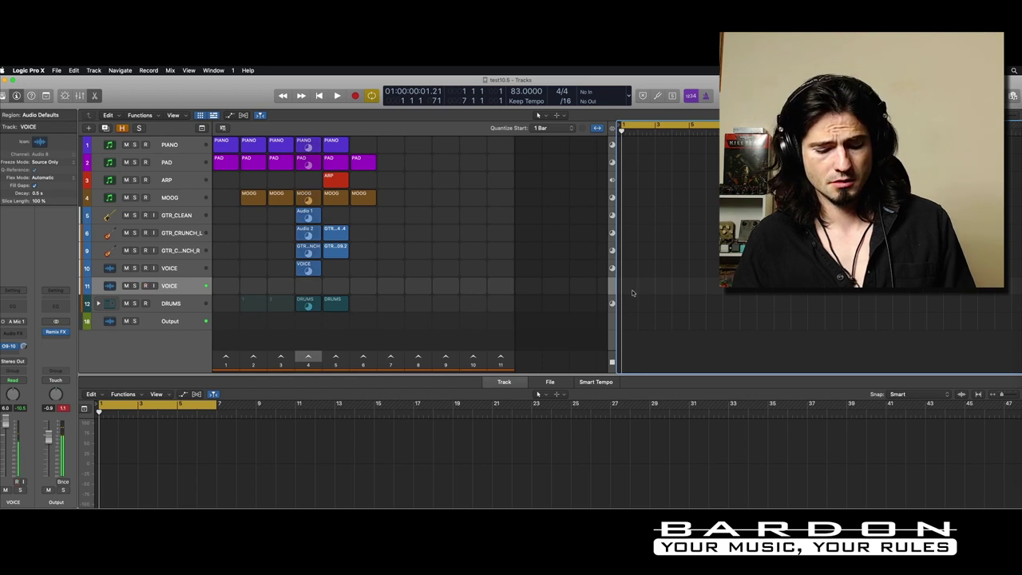
{"action": "key", "text": "space"}
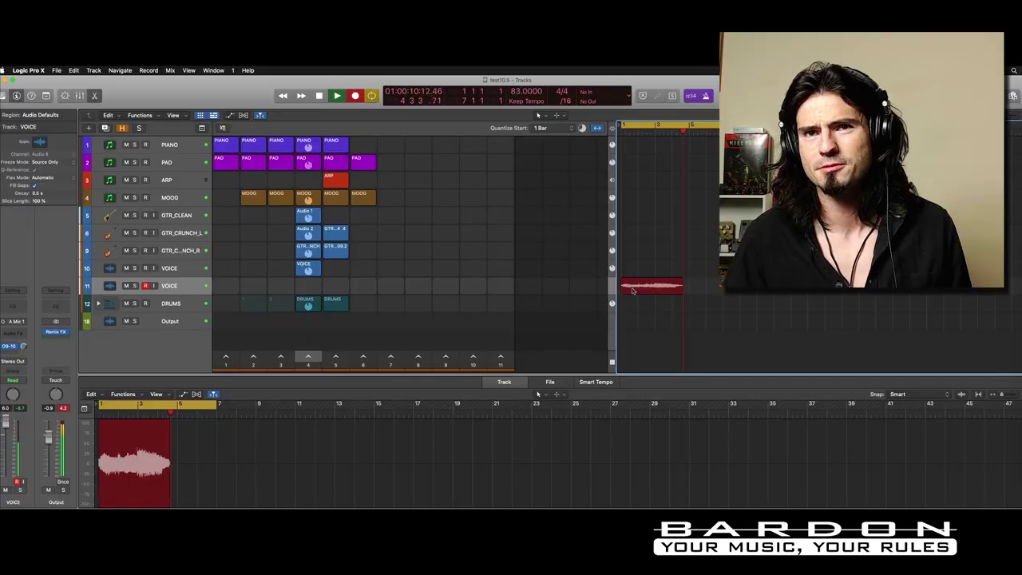
{"action": "key", "text": "space"}
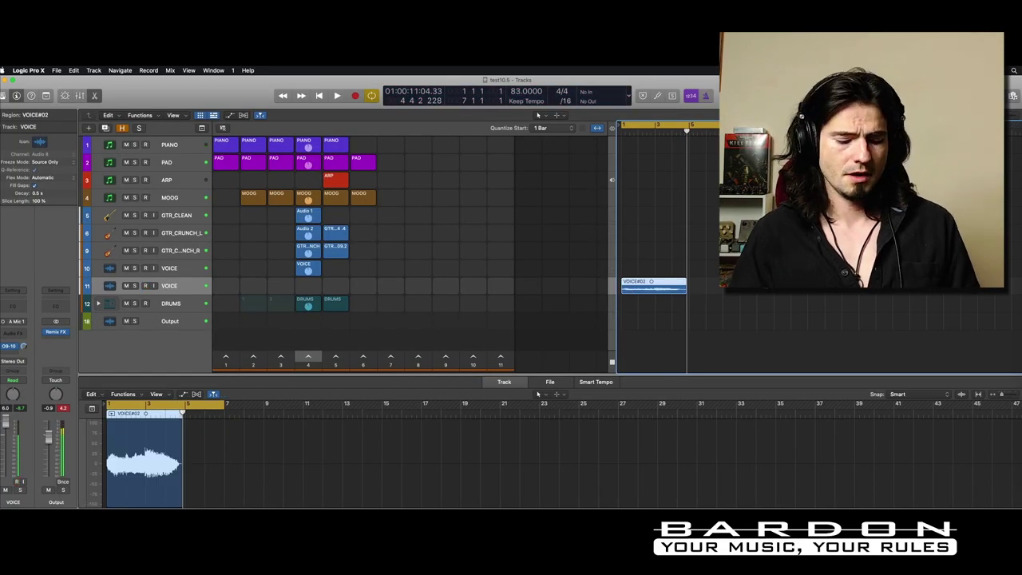
Fit the cycle range to the recorded vocal region, trim its end to 4 4 3 1, and play the timeline take back
{"action": "key", "text": "super+u"}
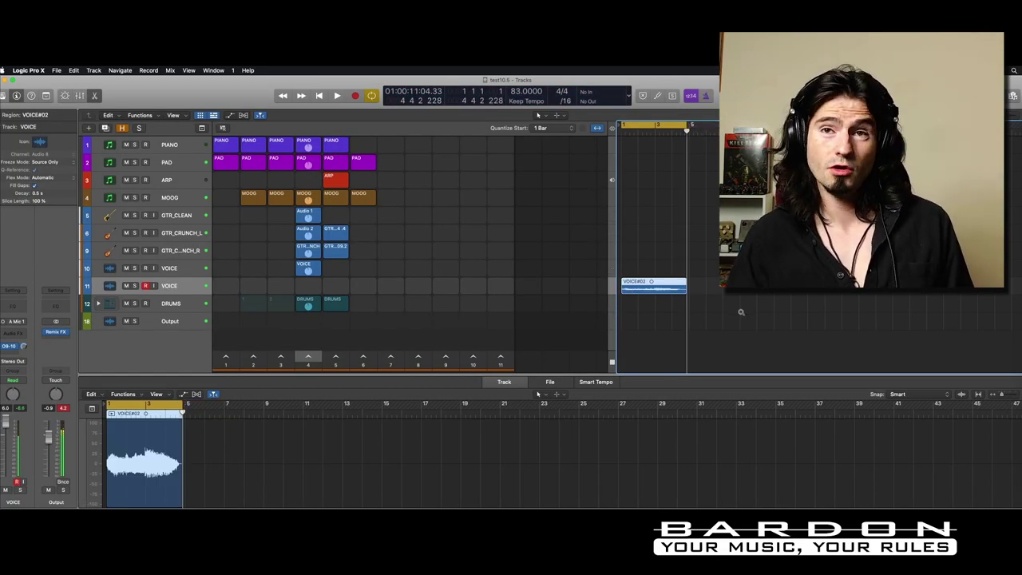
{"action": "left_click_drag", "start_coordinate": [741, 313], "coordinate": [622, 251]}
{"action": "left_click_drag", "start_coordinate": [749, 125], "coordinate": [751, 125]}
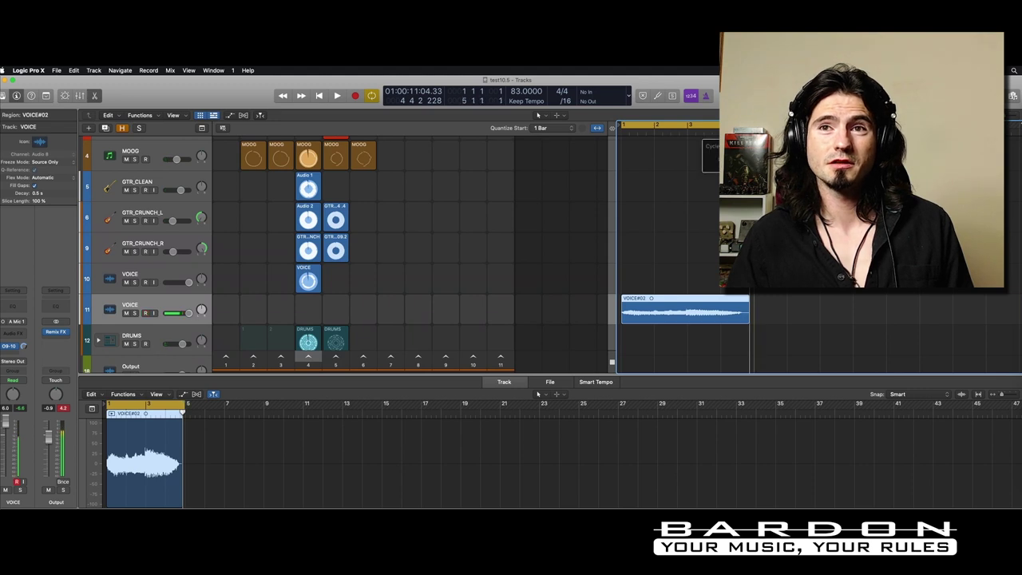
{"action": "left_click", "coordinate": [742, 232], "text": "ctrl+alt"}
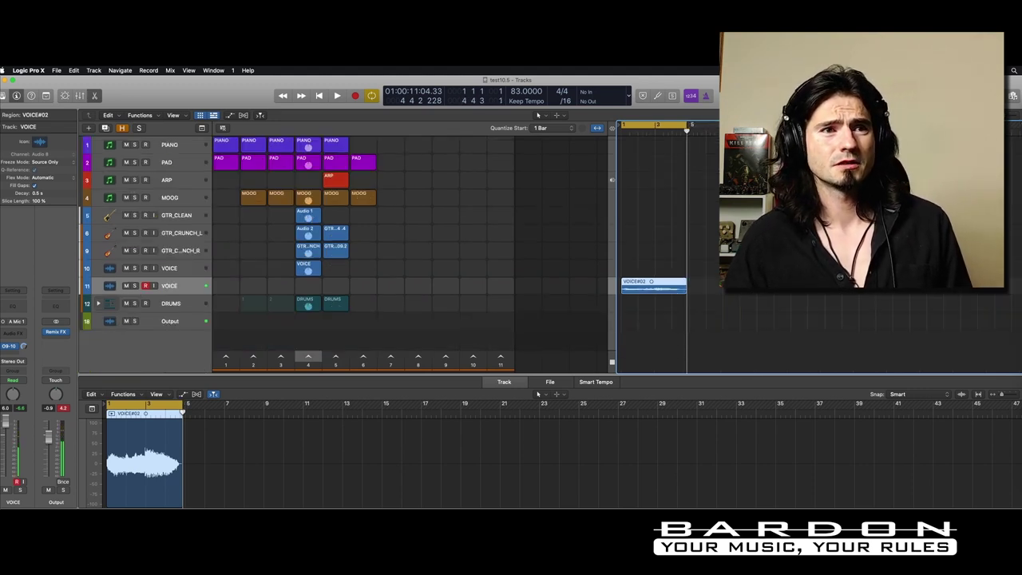
{"action": "key", "text": "space"}
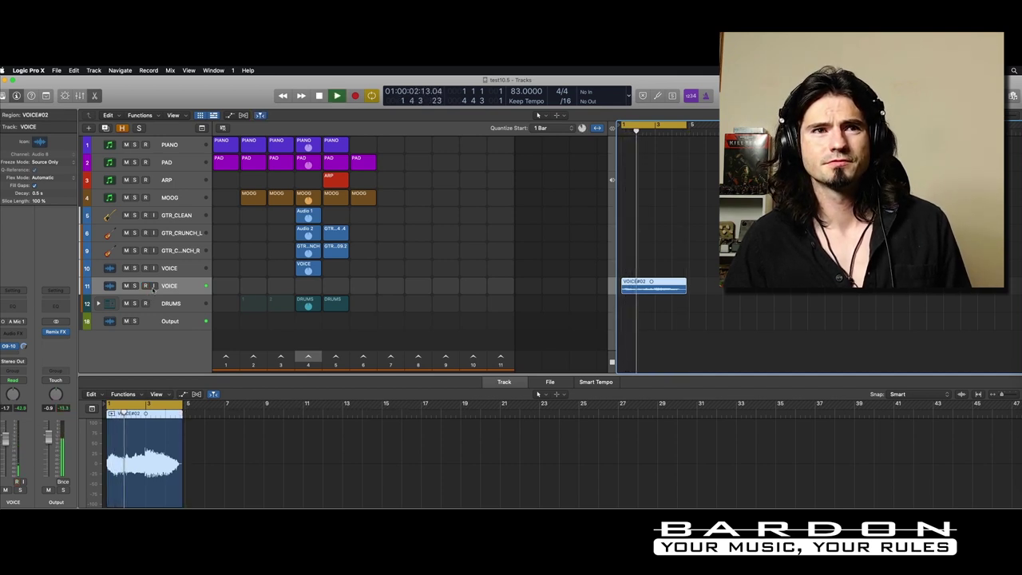
{"action": "key", "text": "space"}
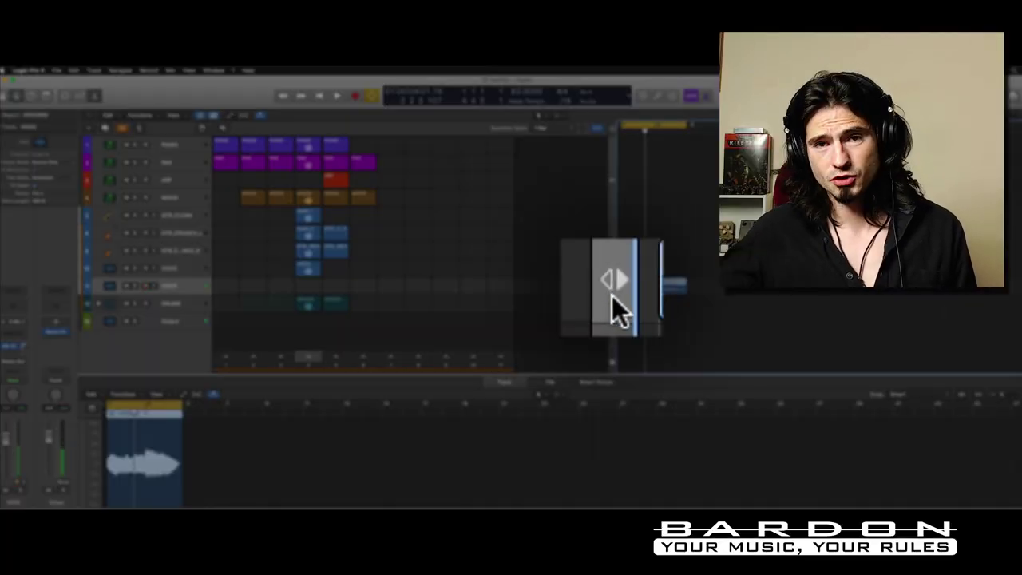
Toggle the second VOICE track between Live Loops and timeline playback, and copy its recorded region into the scene 4 cell
{"action": "left_click", "coordinate": [612, 290]}
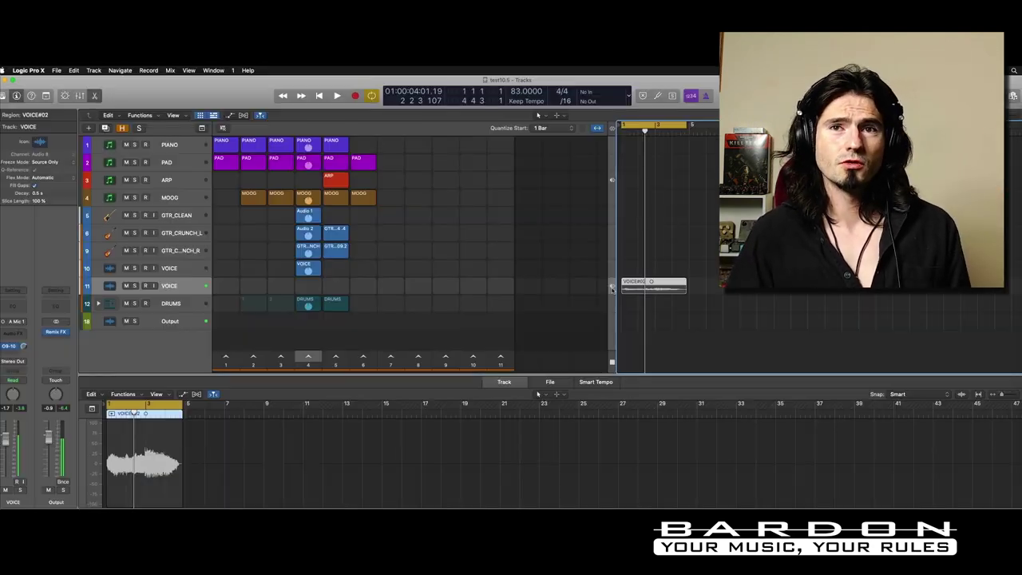
{"action": "left_click", "coordinate": [613, 289]}
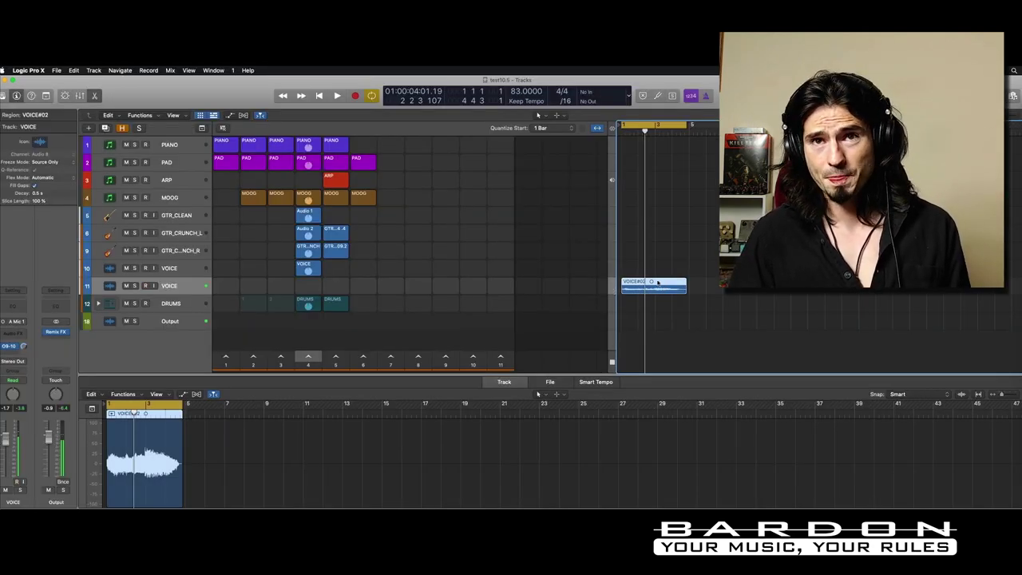
{"action": "left_click_drag", "start_coordinate": [655, 284], "coordinate": [317, 292]}
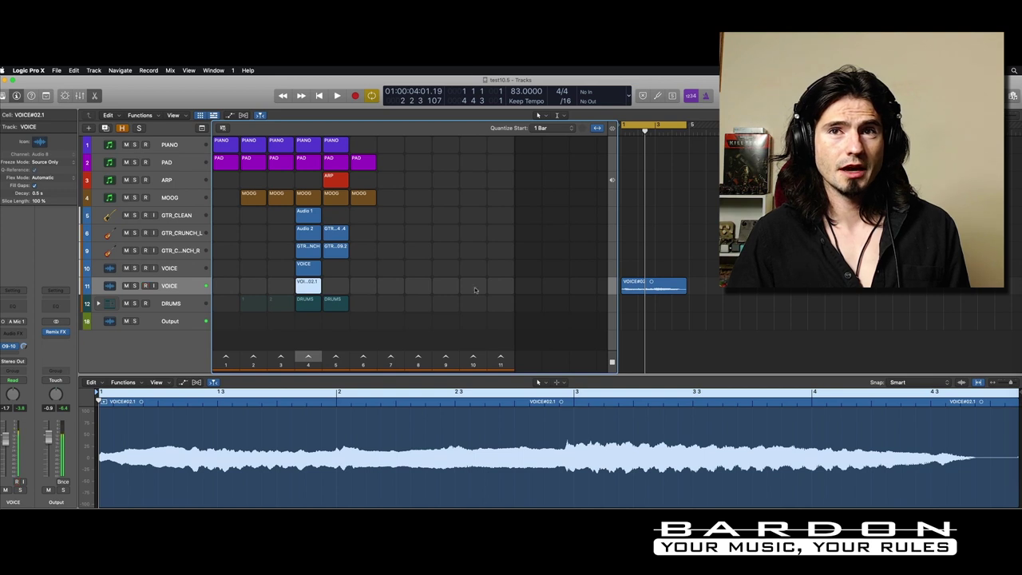
Switch the second VOICE track to Live Loops playback and play scene 4 with the copied vocal loop, stopping playback at the end
{"action": "left_click", "coordinate": [613, 287]}
{"action": "left_click", "coordinate": [309, 357]}
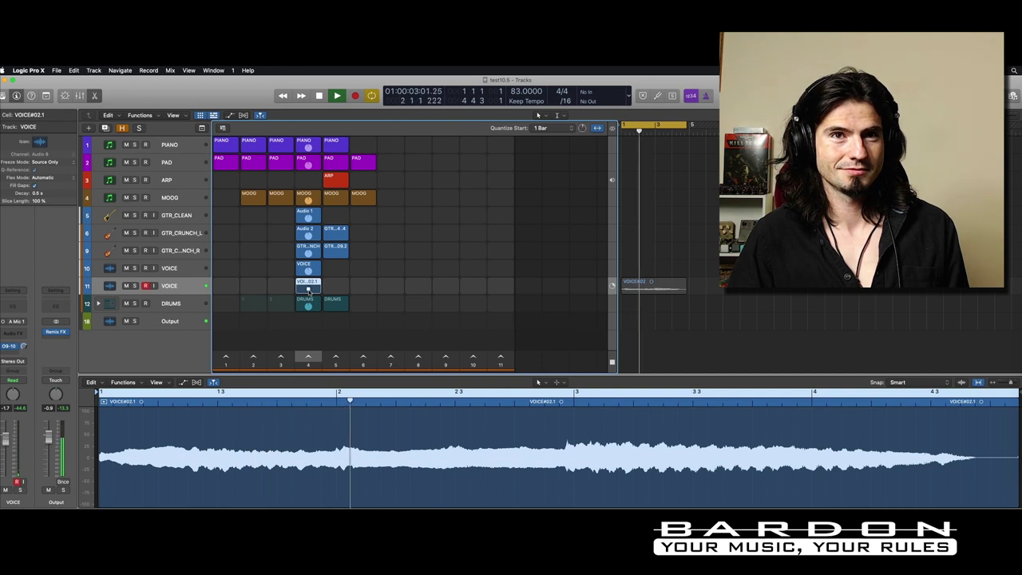
{"action": "key", "text": "space"}
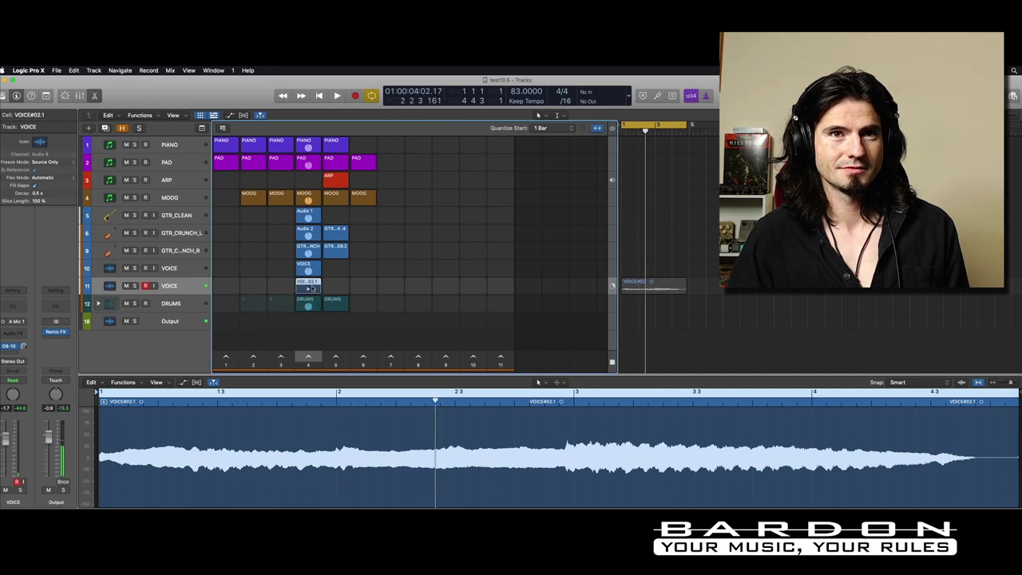
{"action": "left_click", "coordinate": [309, 358]}
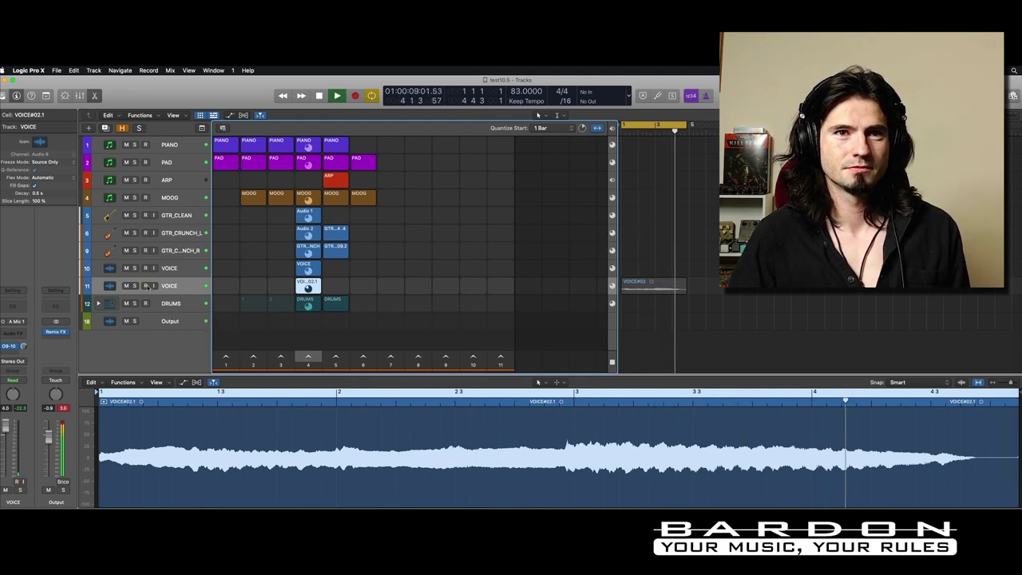
{"action": "key", "text": "space"}
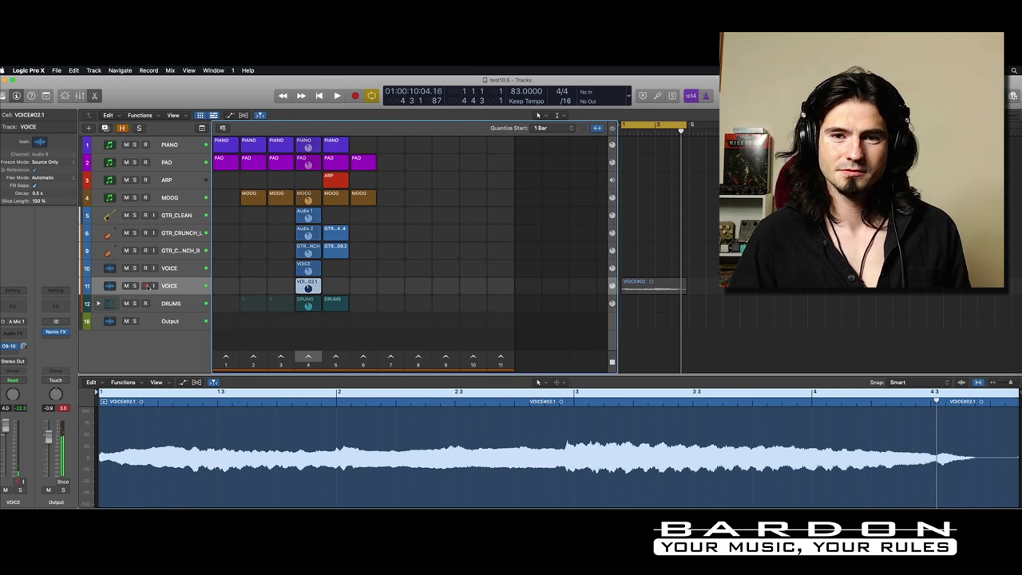